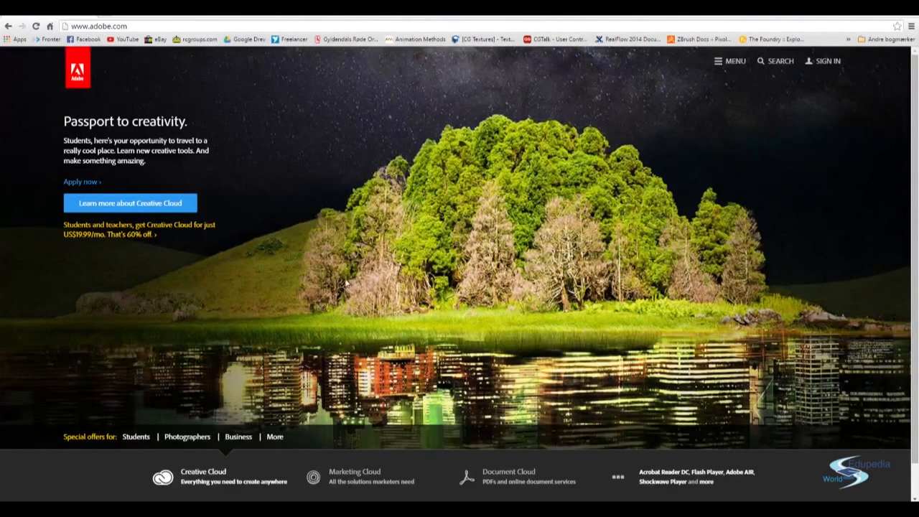
- From the homepage's SIGN IN page, dismiss the email autofill and choose 'Get an Adobe ID'
left_click(826, 63)
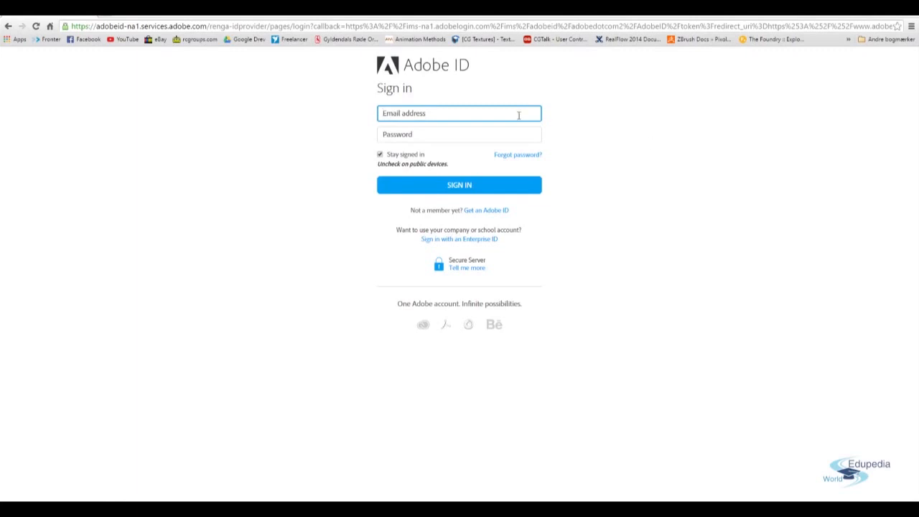
left_click(403, 112)
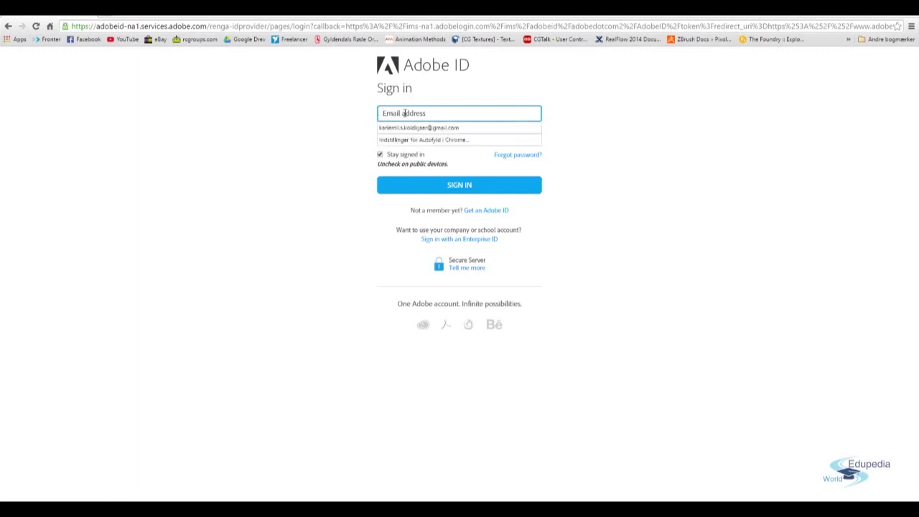
left_click(741, 128)
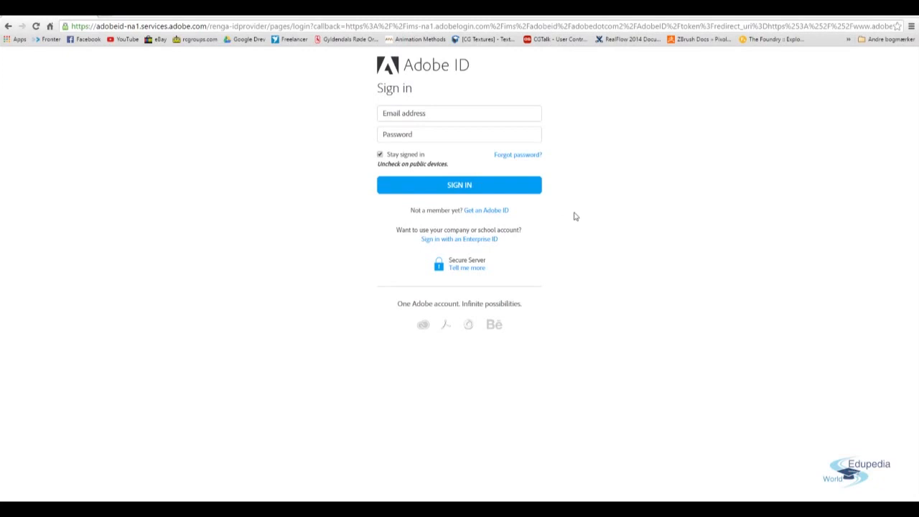
left_click(475, 210)
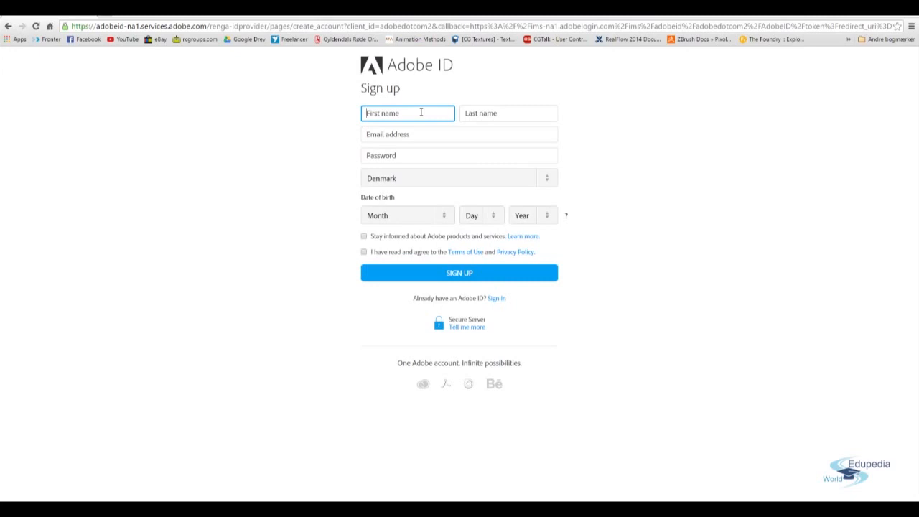
type("Findus")
- Enter the first name, last name and email address, moving on to the Password field
key("Tab")
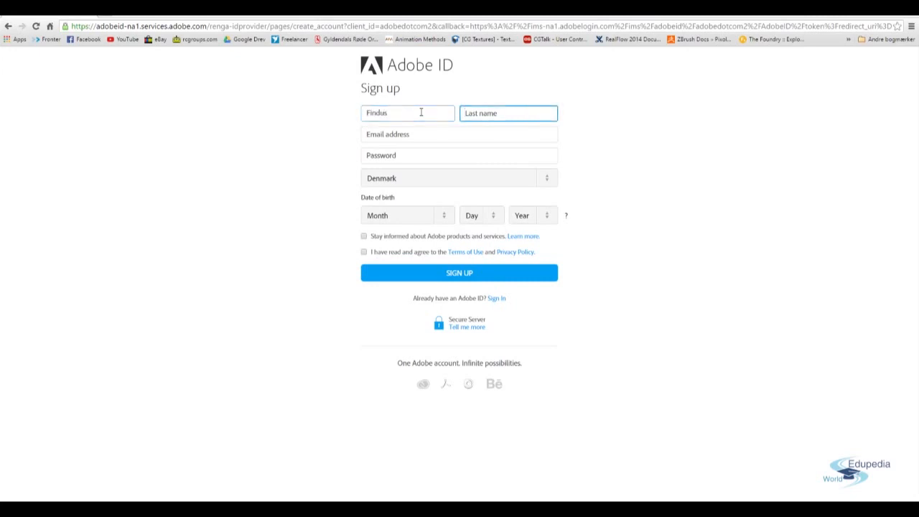
type("Hejsase")
type("n")
key("Tab")
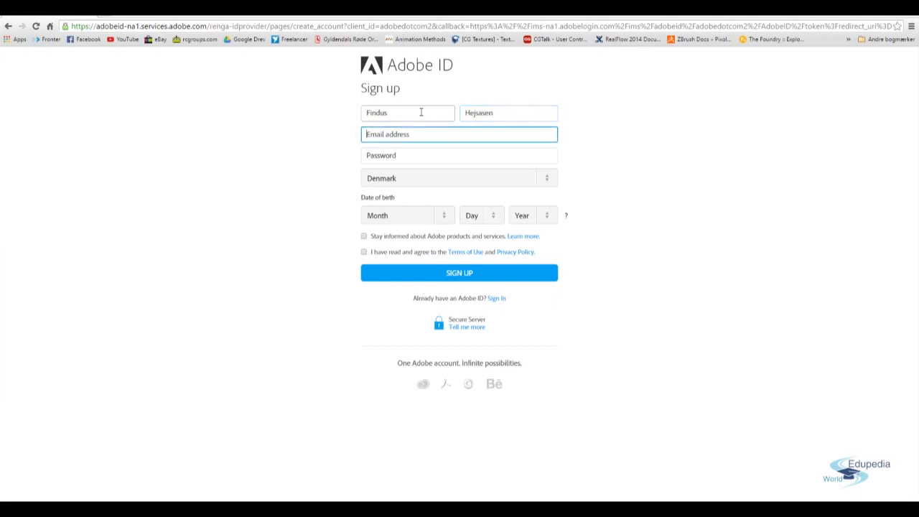
key("Tab")
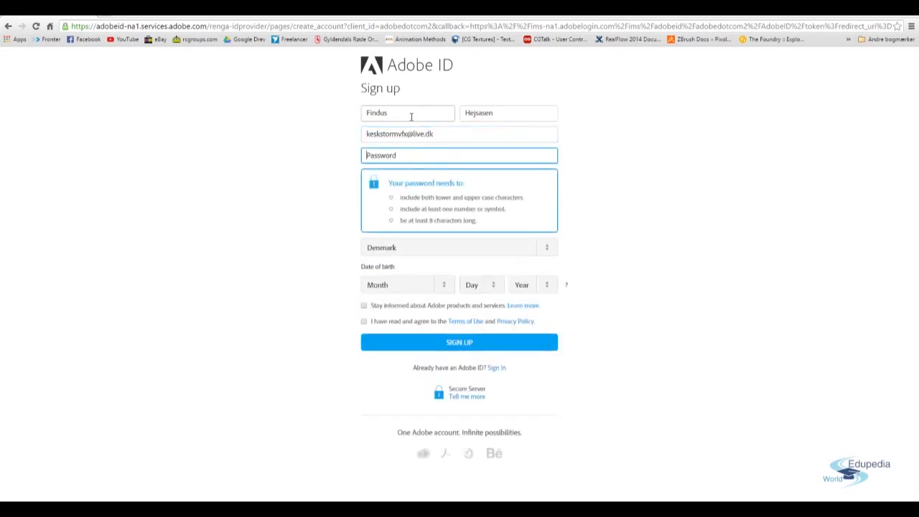
- Enter a password meeting all requirements, correcting a mistyped character, with Country left as Denmark
left_click_drag(388, 183, 441, 181)
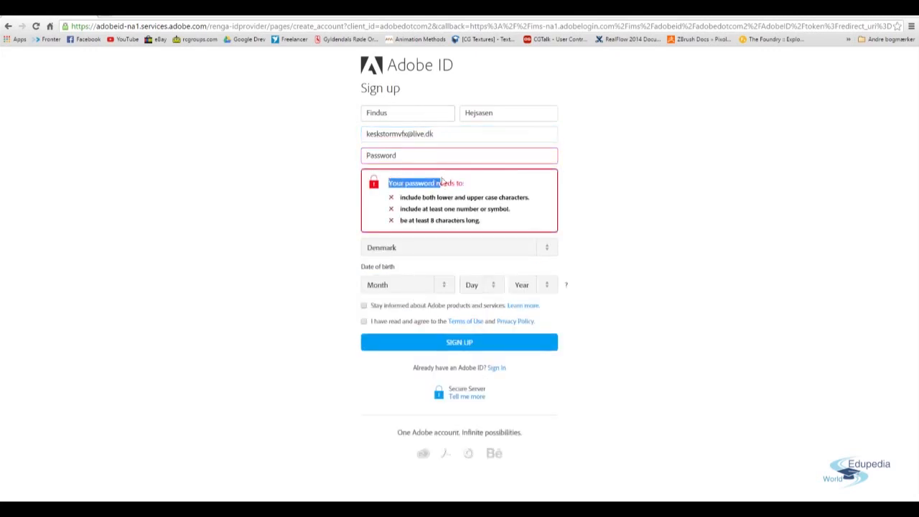
left_click(403, 155)
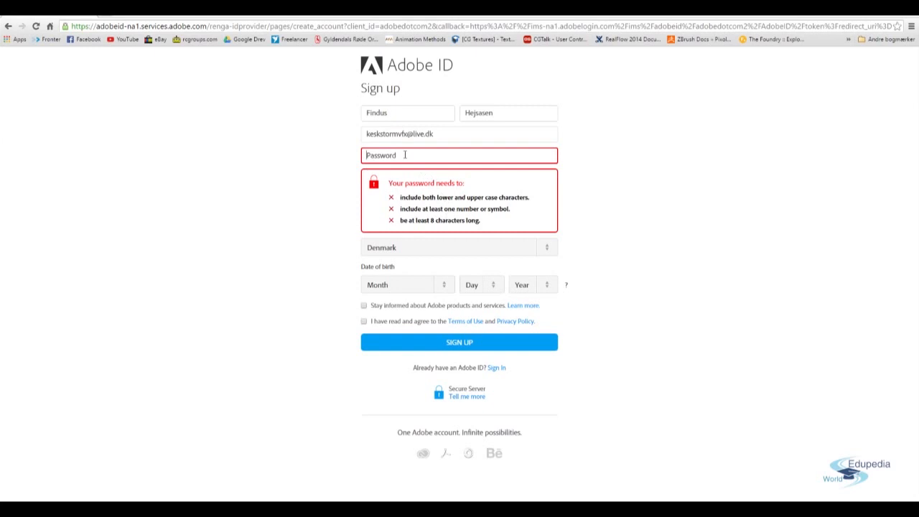
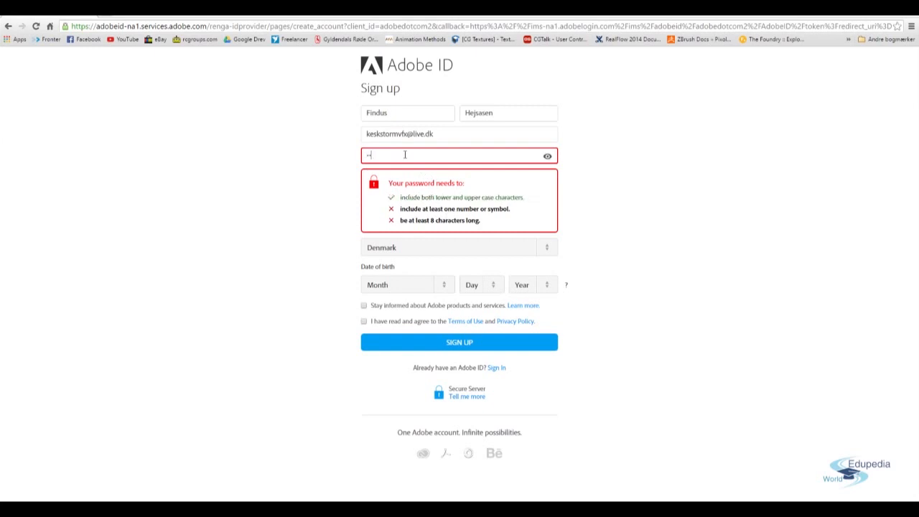
key("BackSpace")
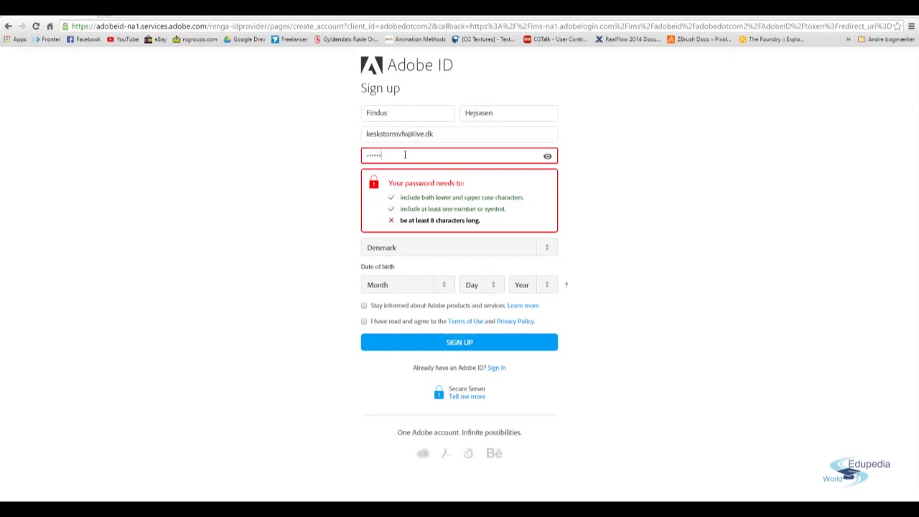
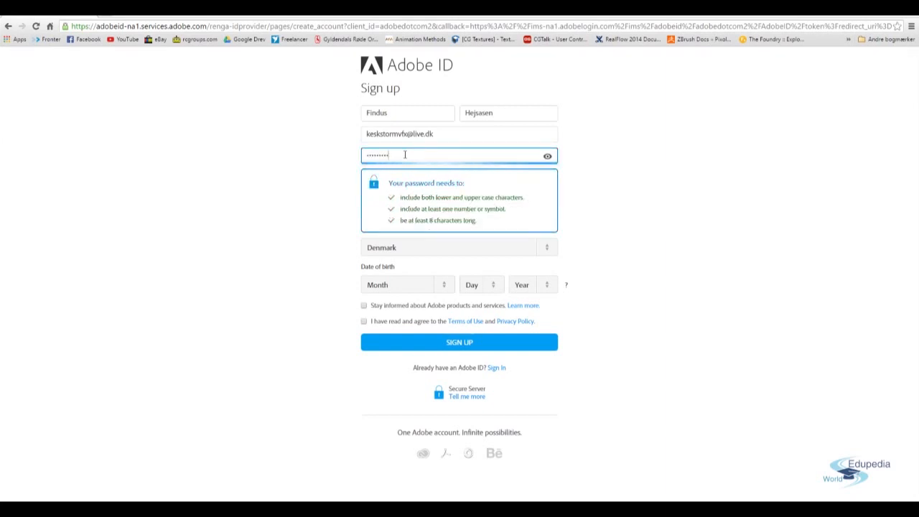
left_click(416, 180)
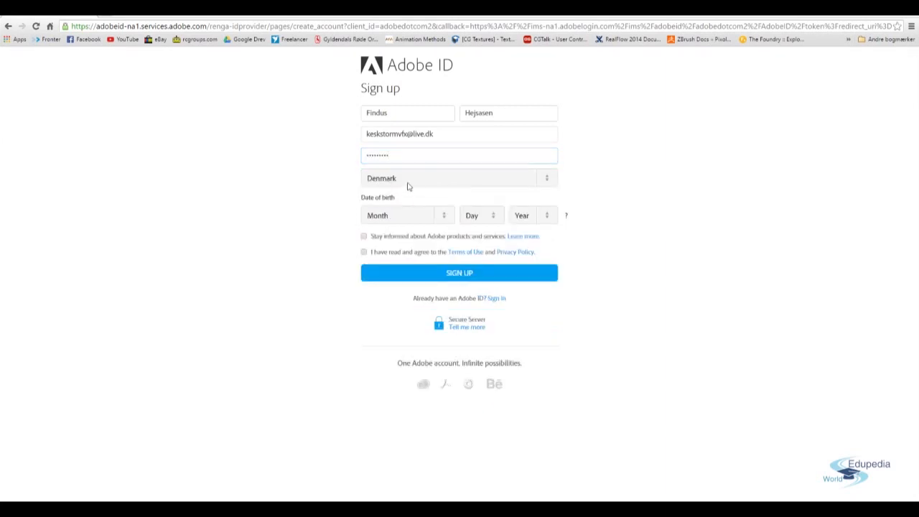
left_click(397, 156)
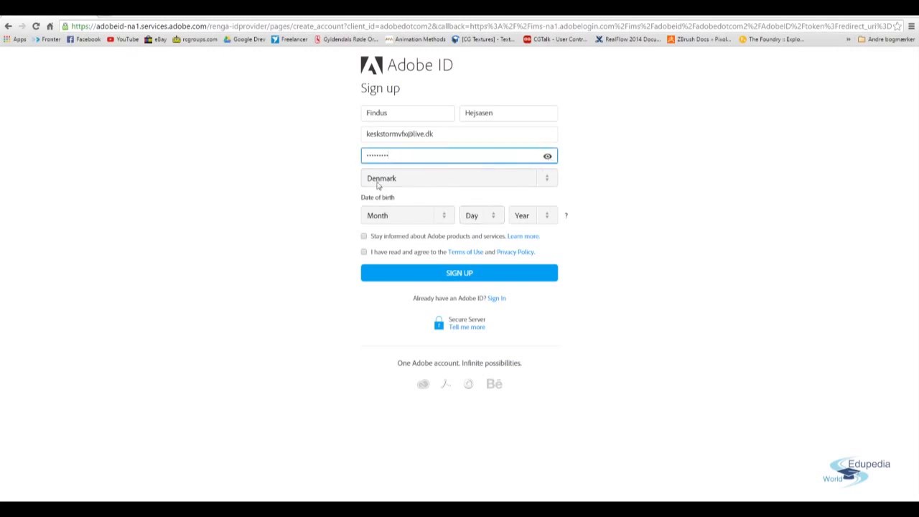
left_click(247, 158)
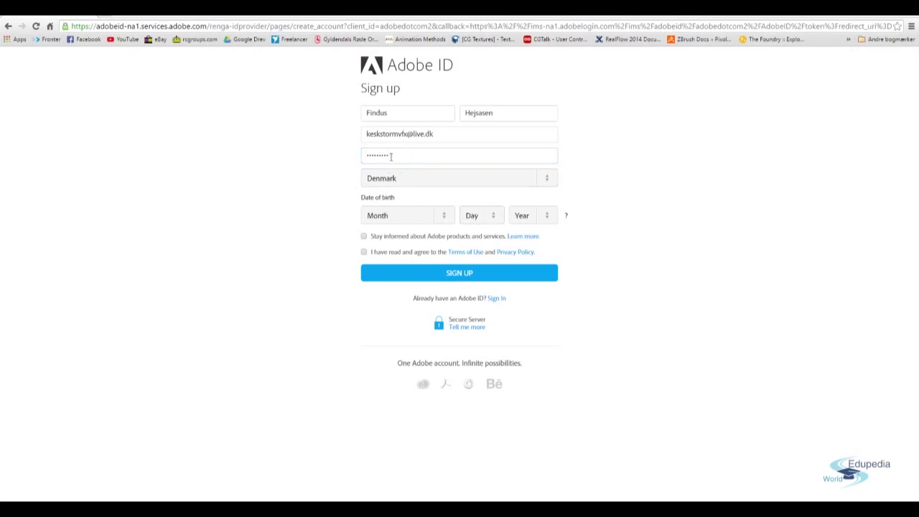
- Pick April, 19 and 1995 as the birth date and tick the product-updates option
left_click(433, 217)
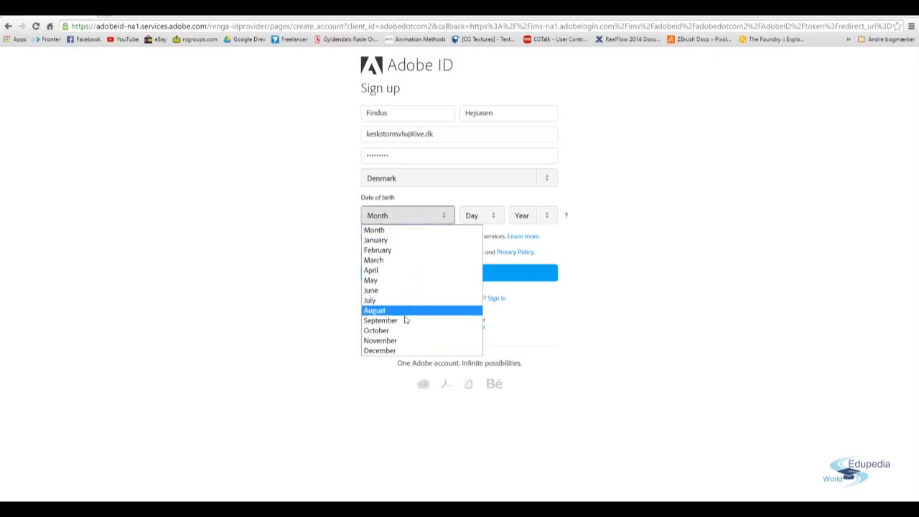
left_click(420, 270)
left_click(481, 215)
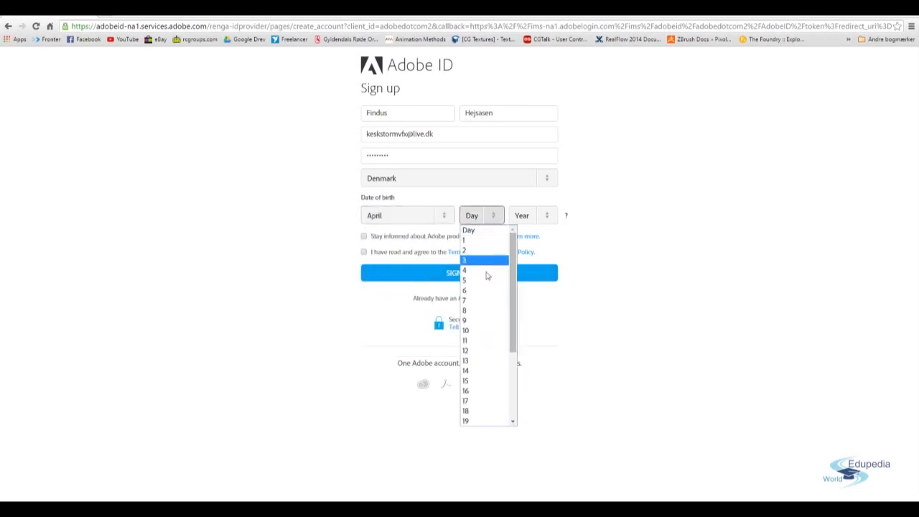
scroll(484, 320, "down", 4)
left_click(483, 310)
left_click(531, 216)
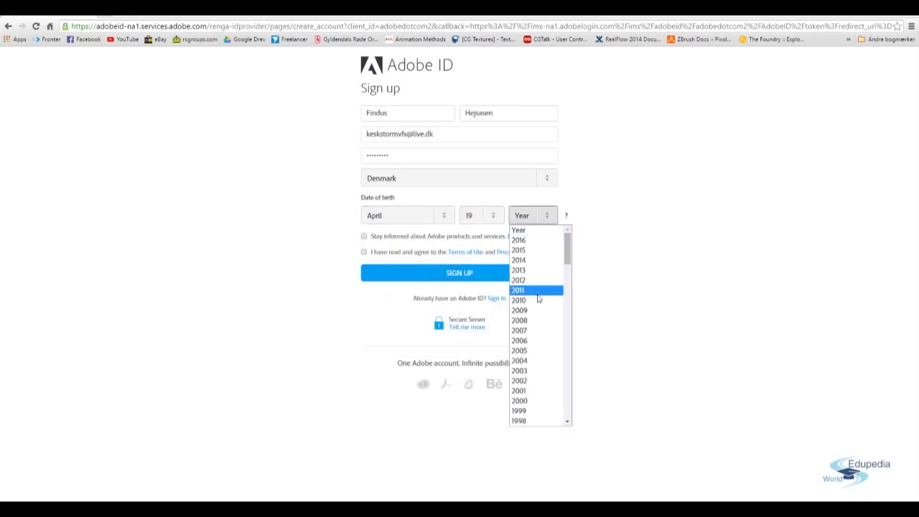
scroll(538, 298, "down", 3)
scroll(538, 298, "down", 3)
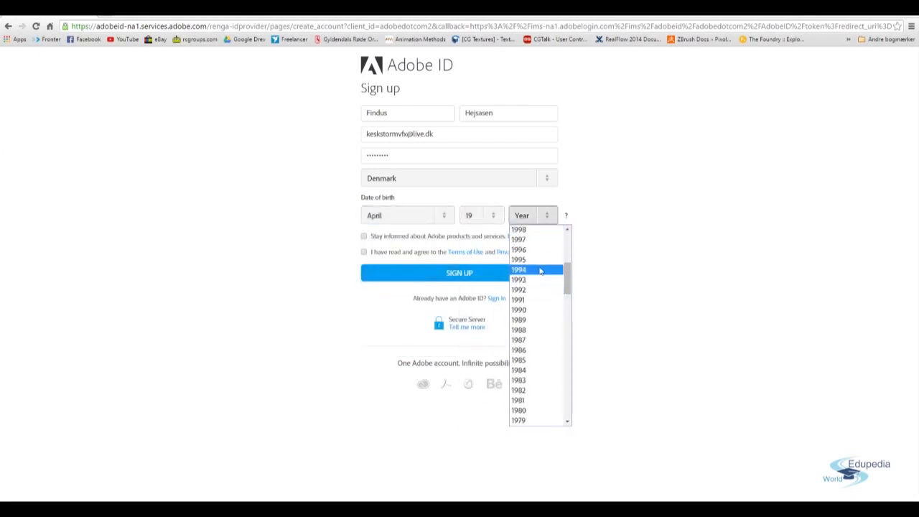
left_click(538, 259)
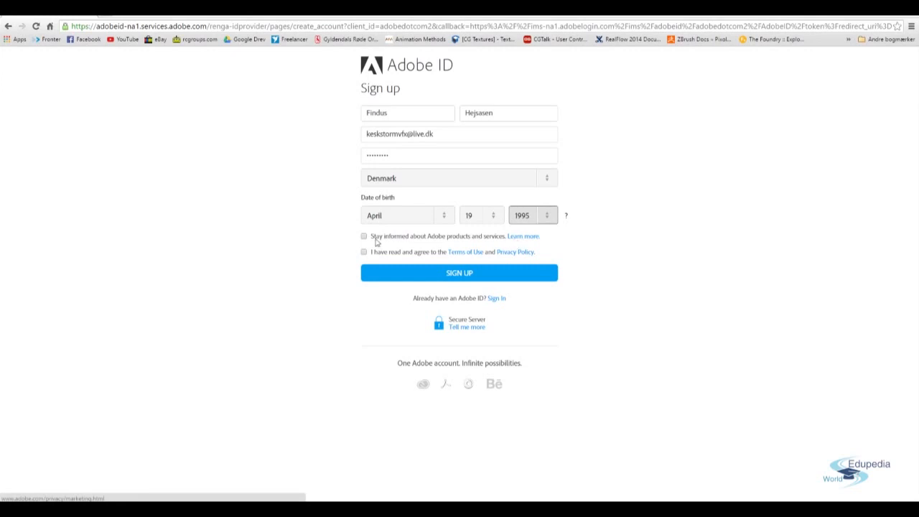
left_click(363, 237)
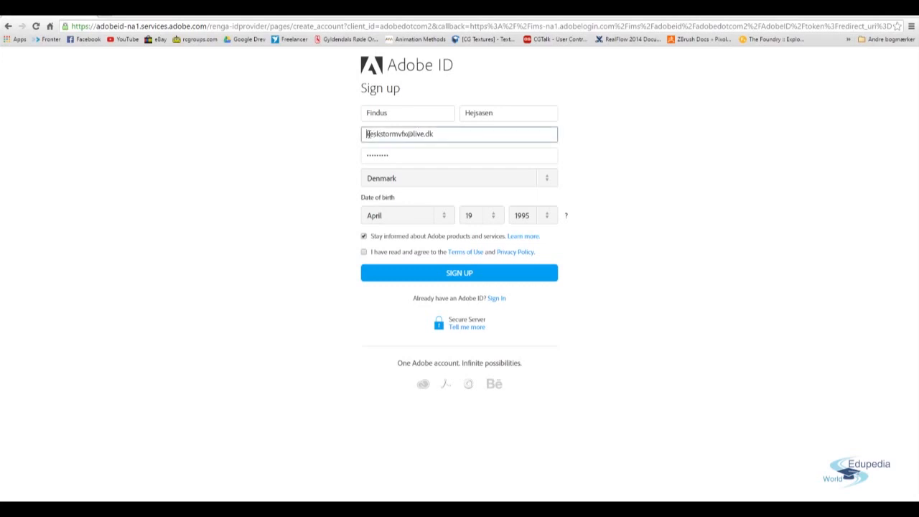
- Untick 'Stay informed', tick the Terms of Use agreement and bring up the Terms of Use link's context menu
left_click_drag(368, 133, 437, 133)
left_click(402, 158)
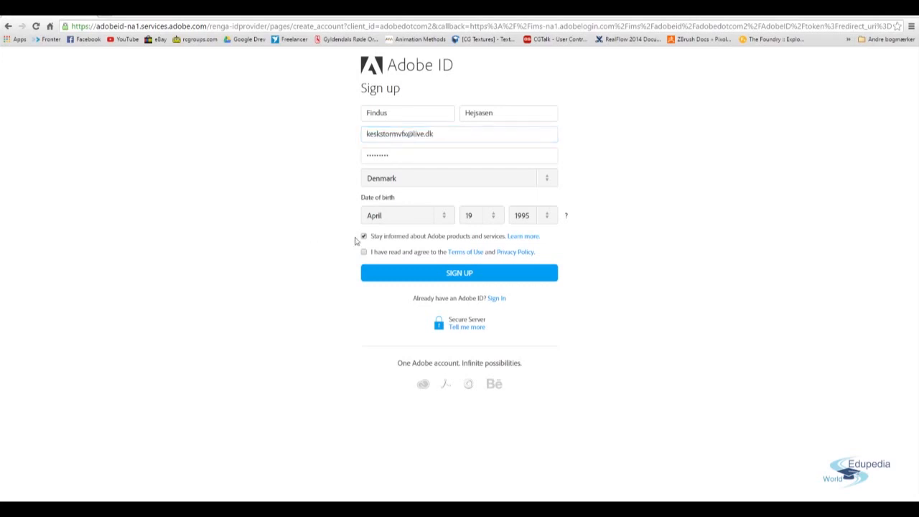
left_click(363, 236)
left_click(363, 252)
right_click(479, 256)
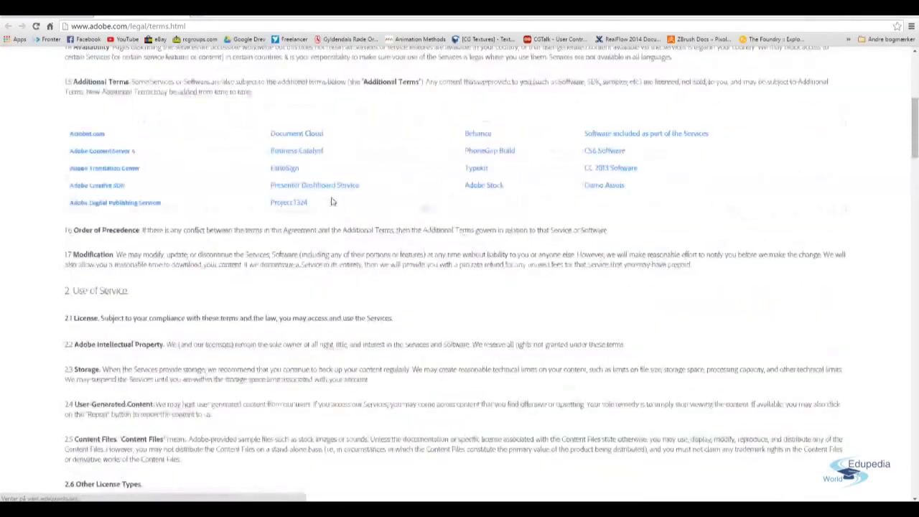
scroll(328, 198, "down", 5)
scroll(330, 199, "down", 10)
scroll(330, 200, "down", 8)
scroll(331, 200, "down", 8)
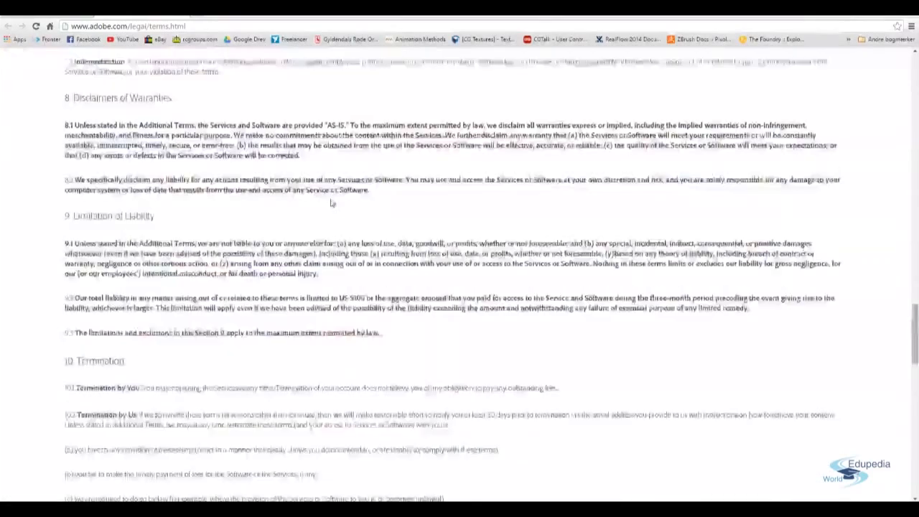
scroll(330, 199, "down", 8)
scroll(330, 201, "down", 8)
scroll(331, 203, "down", 5)
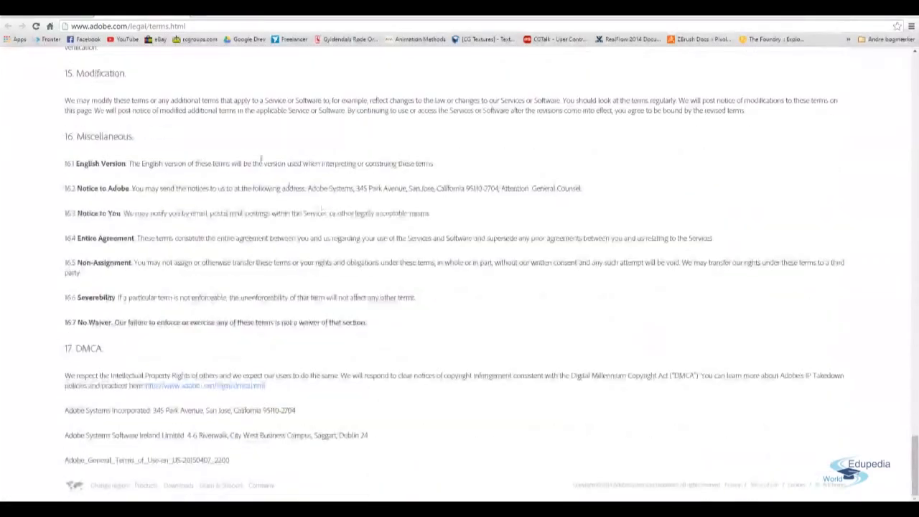
- Return from the Terms of Use tab to the sign-up form and complete SIGN UP as Findus
left_click(185, 16)
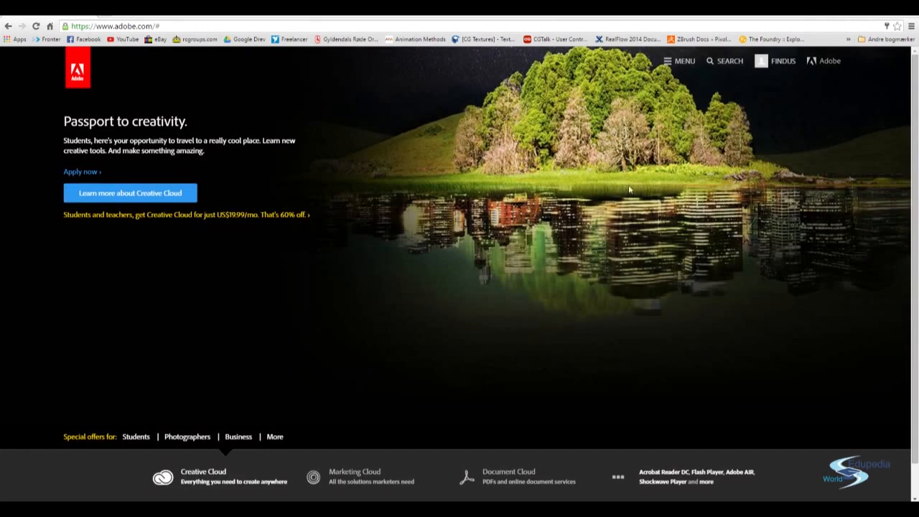
left_click(783, 61)
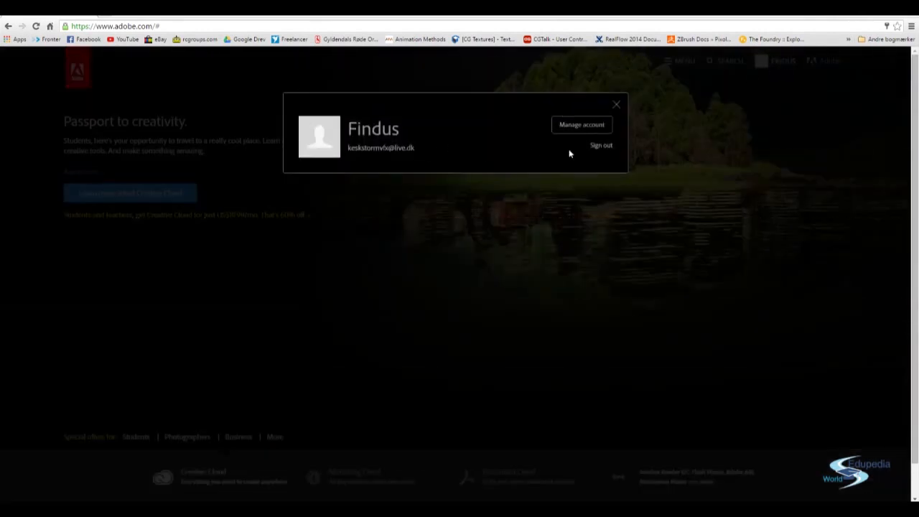
left_click(619, 107)
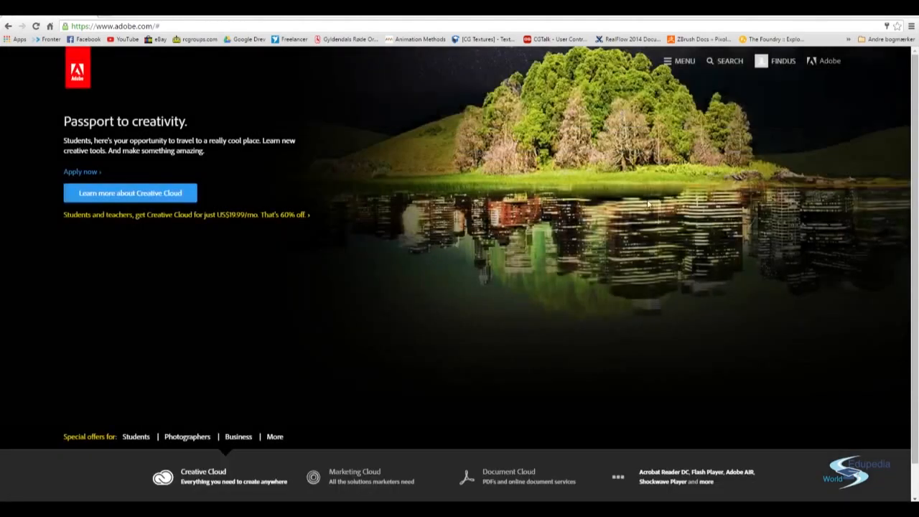